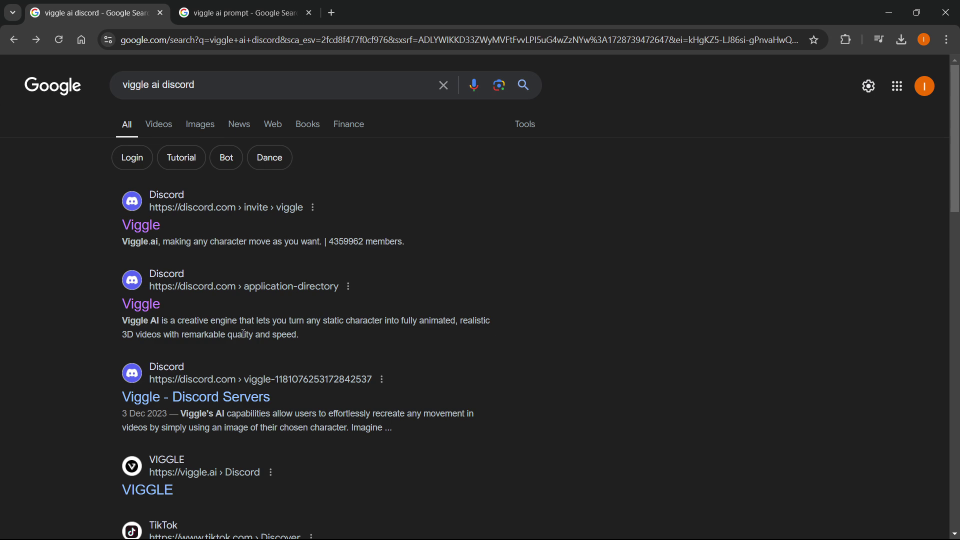
- From Viggle's App Directory page, start adding the app to a server
{"action": "left_click", "coordinate": [139, 305]}
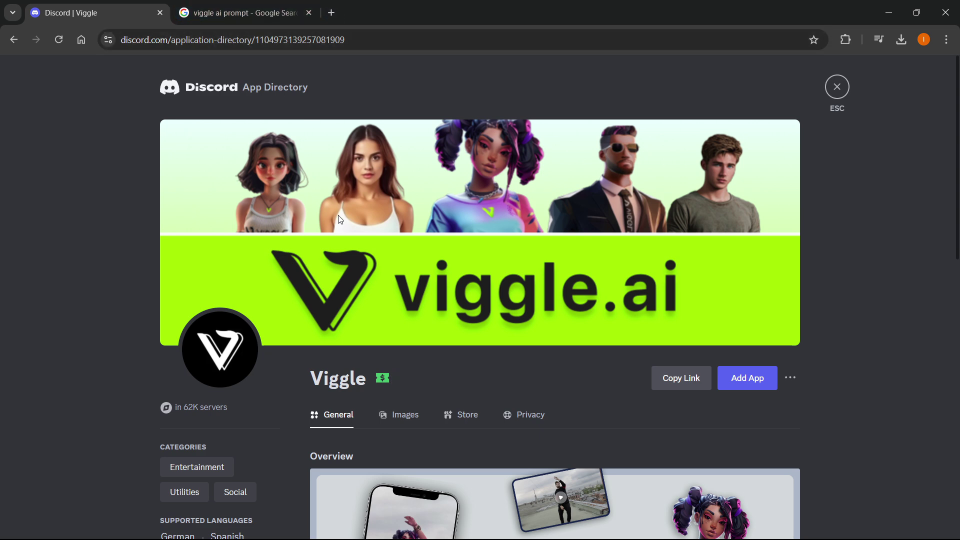
{"action": "scroll", "coordinate": [339, 218], "scroll_direction": "down", "scroll_amount": 1}
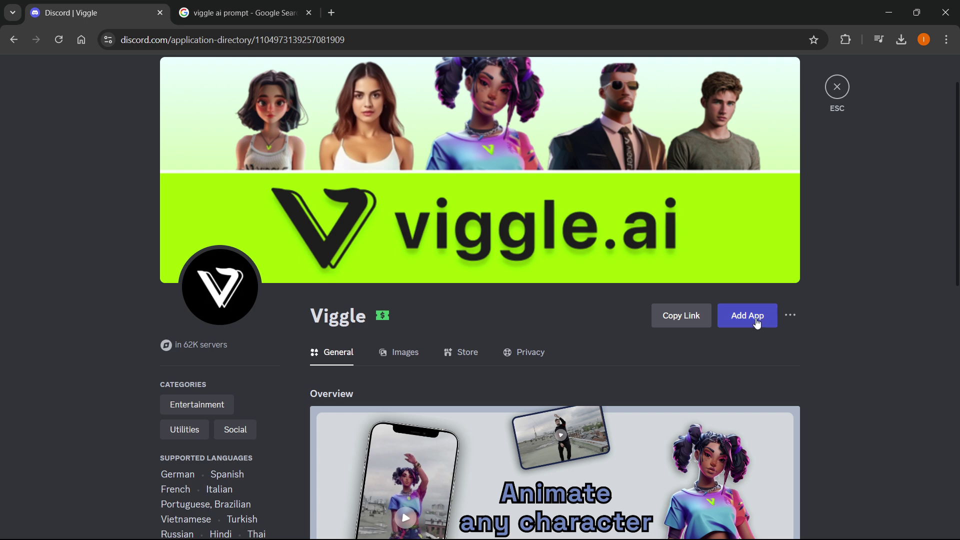
{"action": "left_click", "coordinate": [756, 321]}
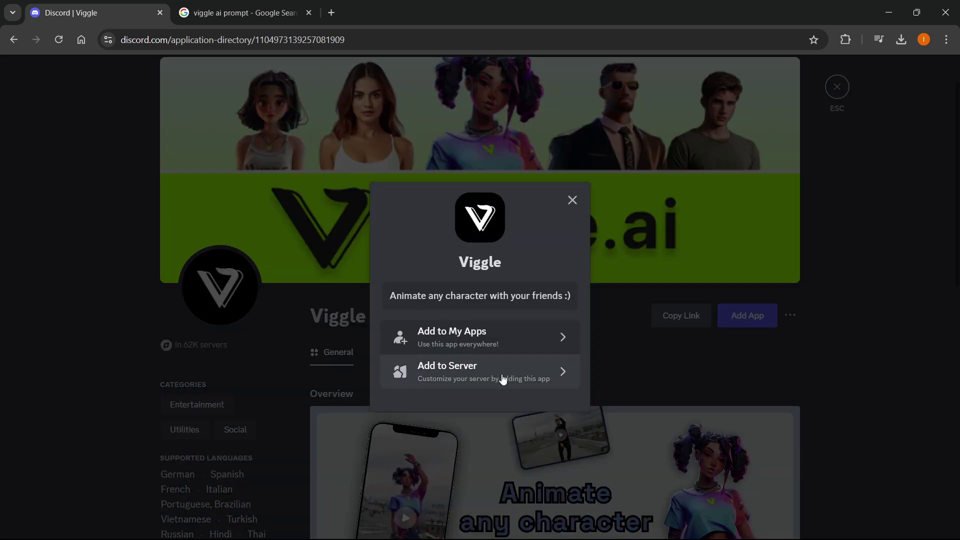
{"action": "left_click", "coordinate": [503, 379]}
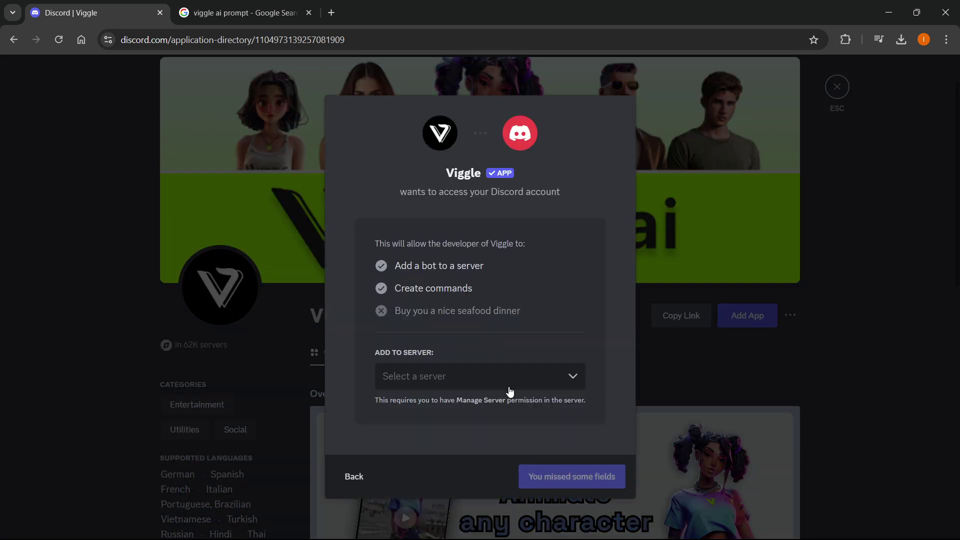
{"action": "left_click", "coordinate": [493, 379]}
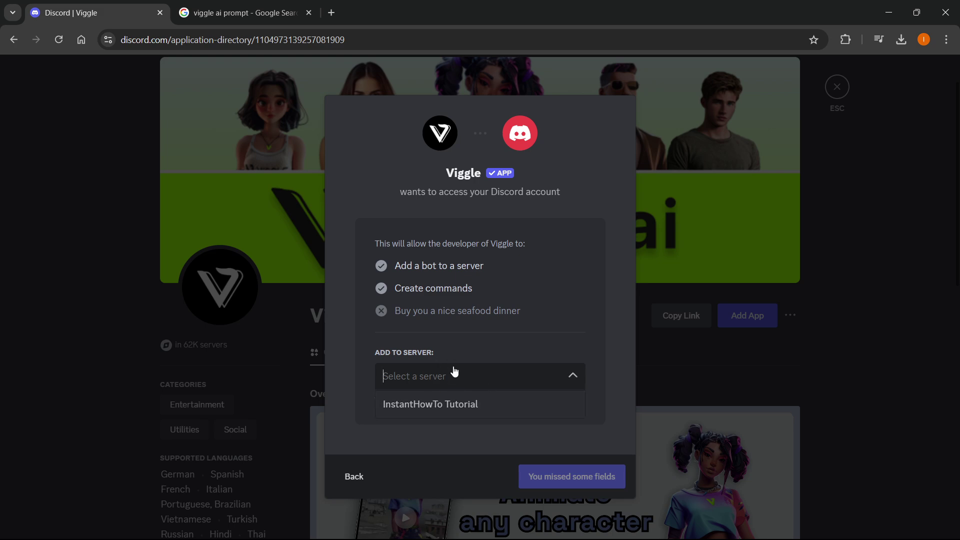
- Authorize Viggle for the InstantHowTo Tutorial server with its permissions and pass the captcha
{"action": "left_click", "coordinate": [442, 409]}
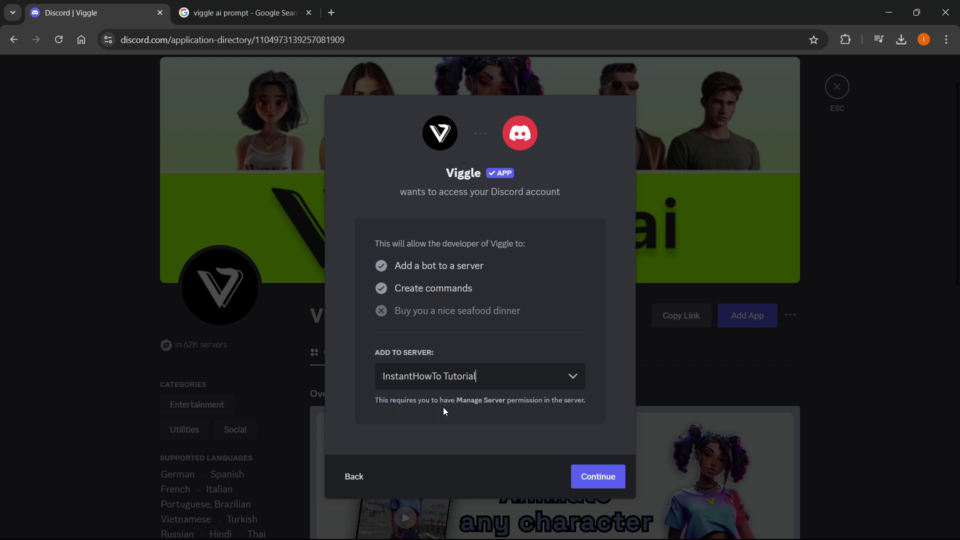
{"action": "left_click", "coordinate": [597, 477]}
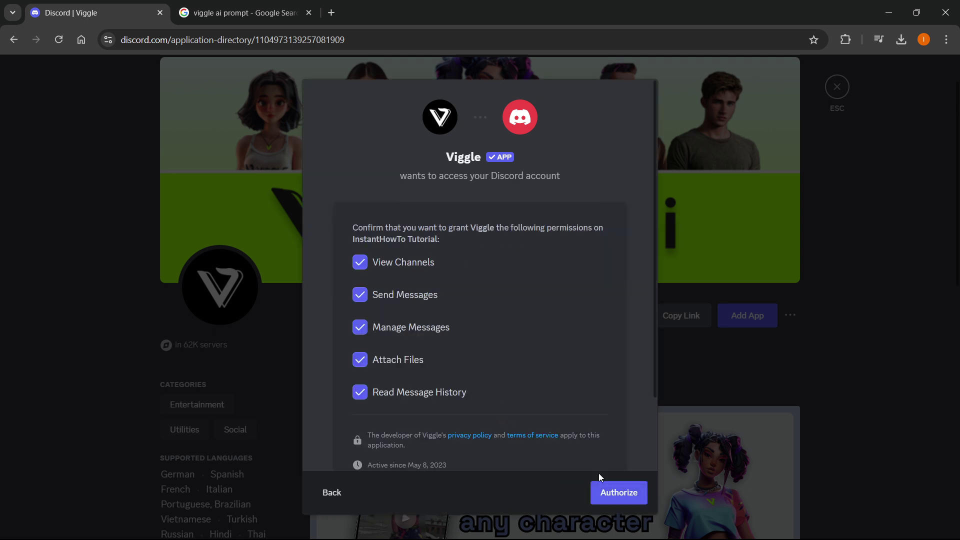
{"action": "scroll", "coordinate": [436, 277], "scroll_direction": "down", "scroll_amount": 3}
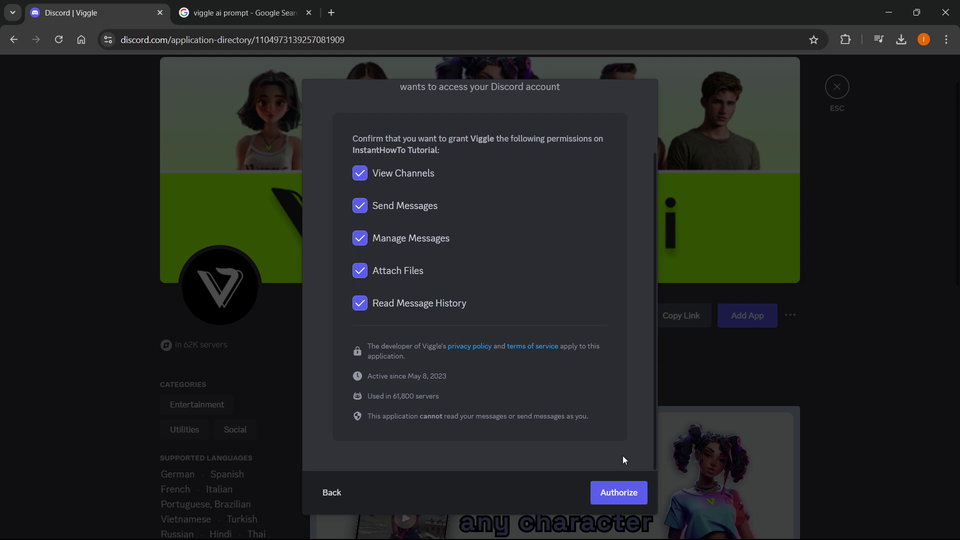
{"action": "left_click", "coordinate": [617, 489]}
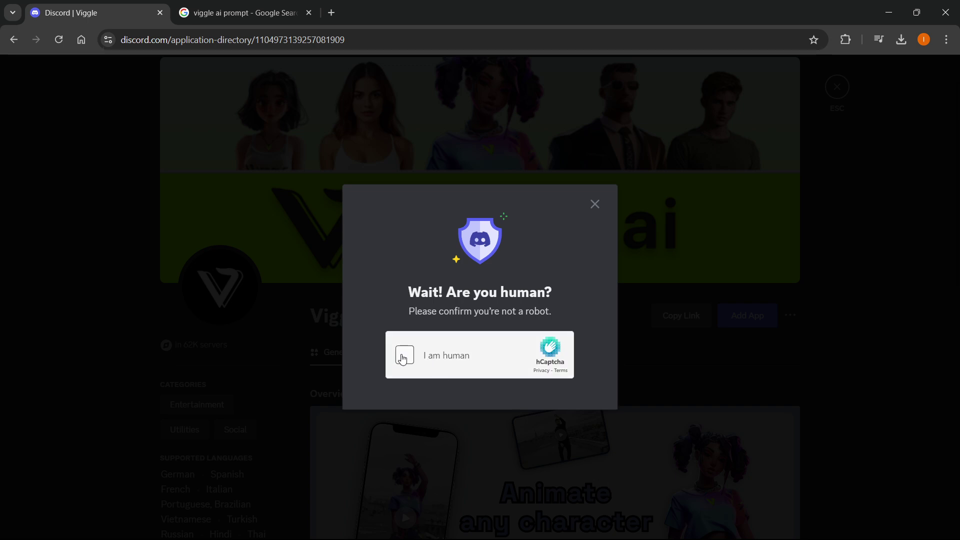
{"action": "left_click", "coordinate": [404, 357]}
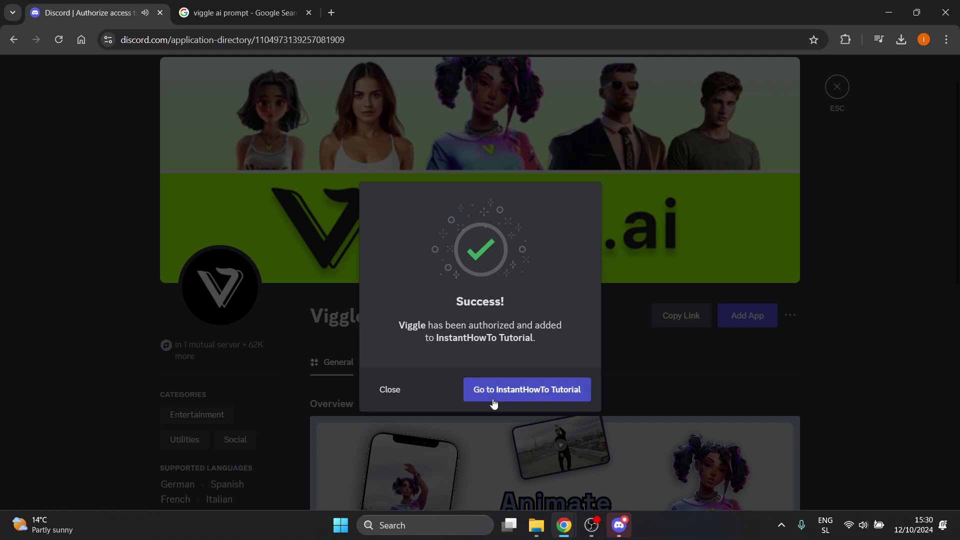
- Enter the InstantHowTo Tutorial server, check #welcome, then switch to #general
{"action": "left_click", "coordinate": [526, 389]}
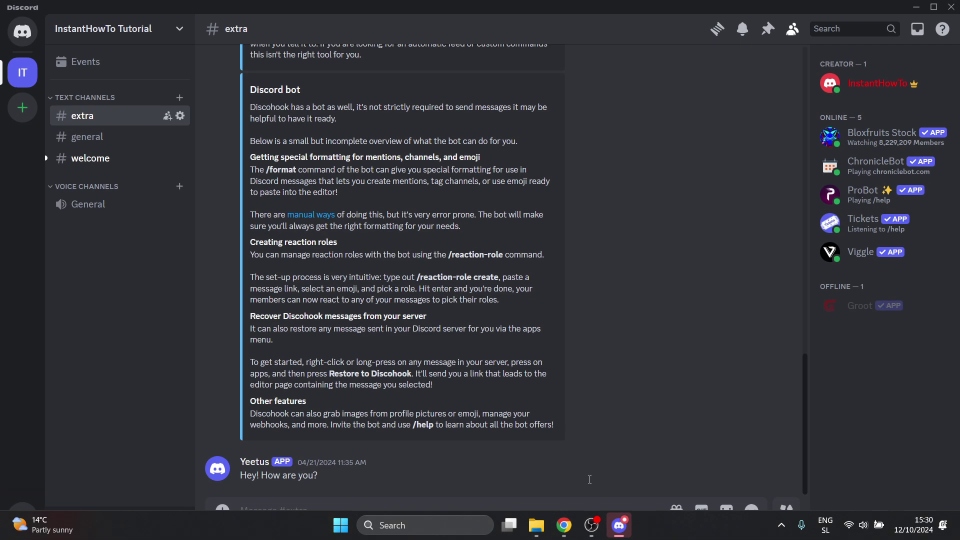
{"action": "left_click", "coordinate": [91, 158]}
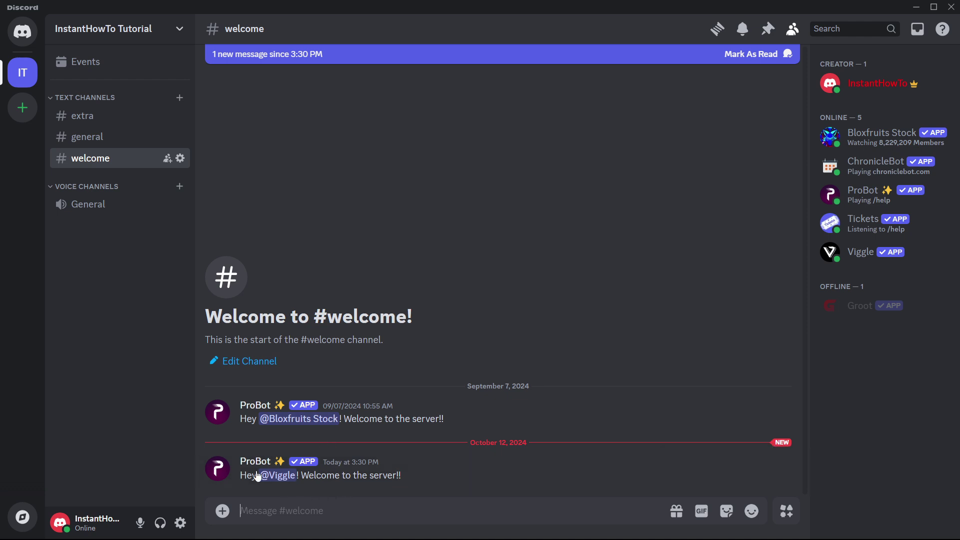
{"action": "left_click", "coordinate": [87, 137]}
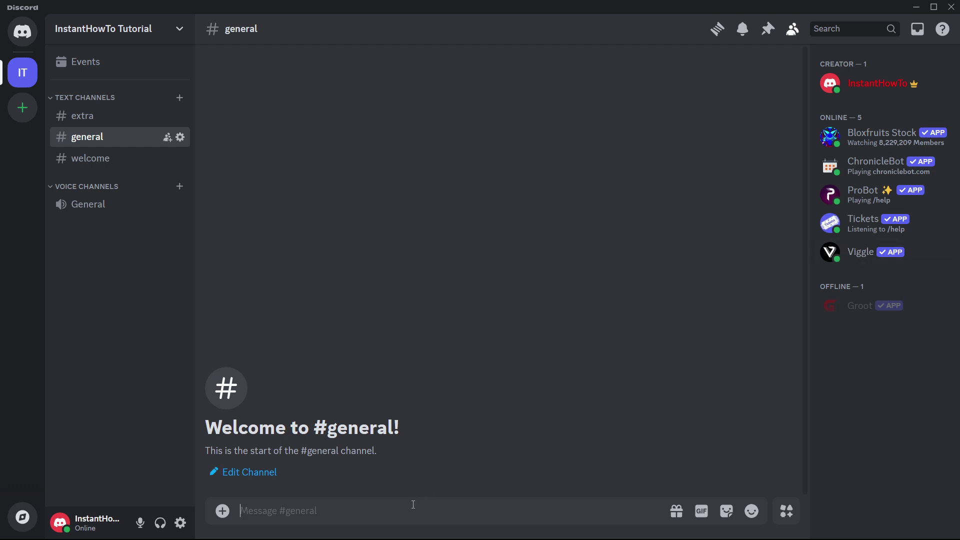
{"action": "type", "text": "/"}
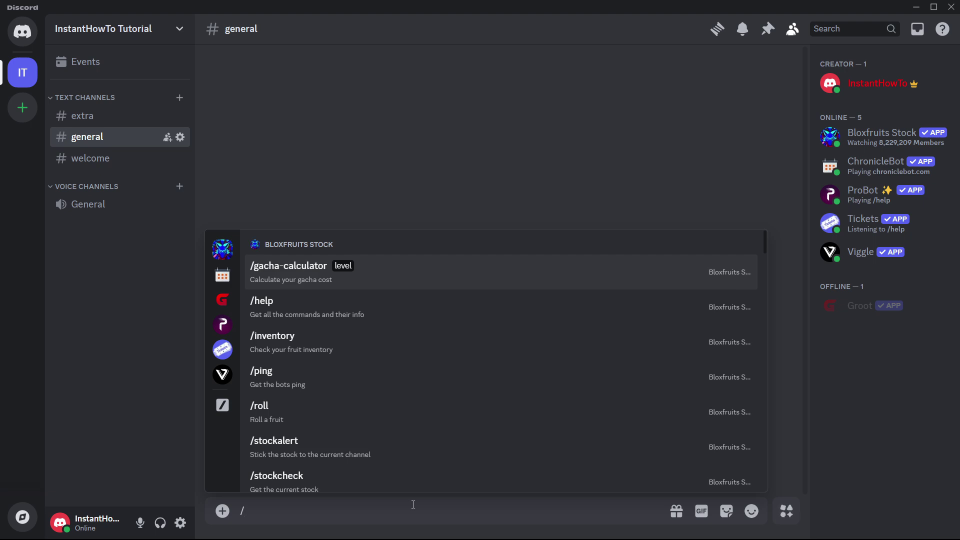
{"action": "type", "text": "animate"}
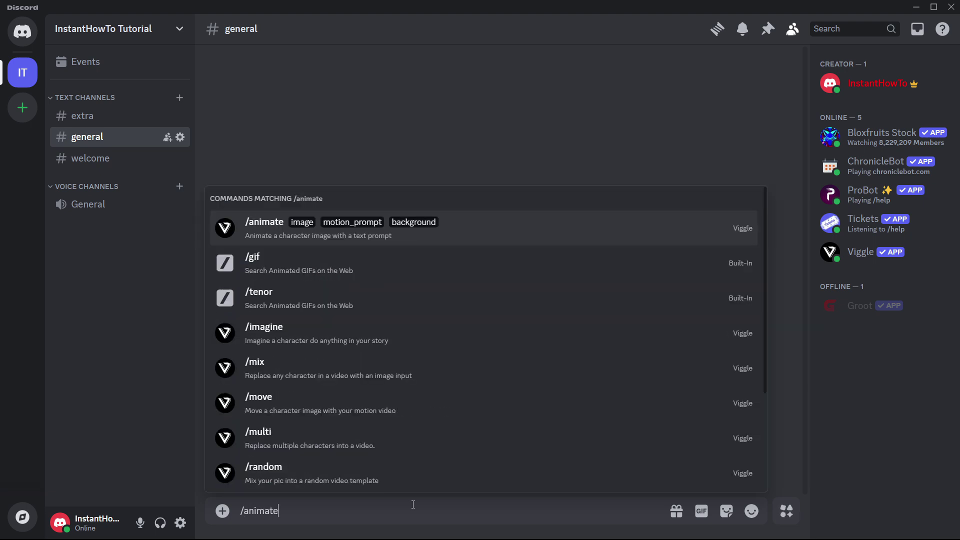
- Choose Viggle's /animate command and attach Downloads/modified_image.png as the character image
{"action": "left_click", "coordinate": [269, 234]}
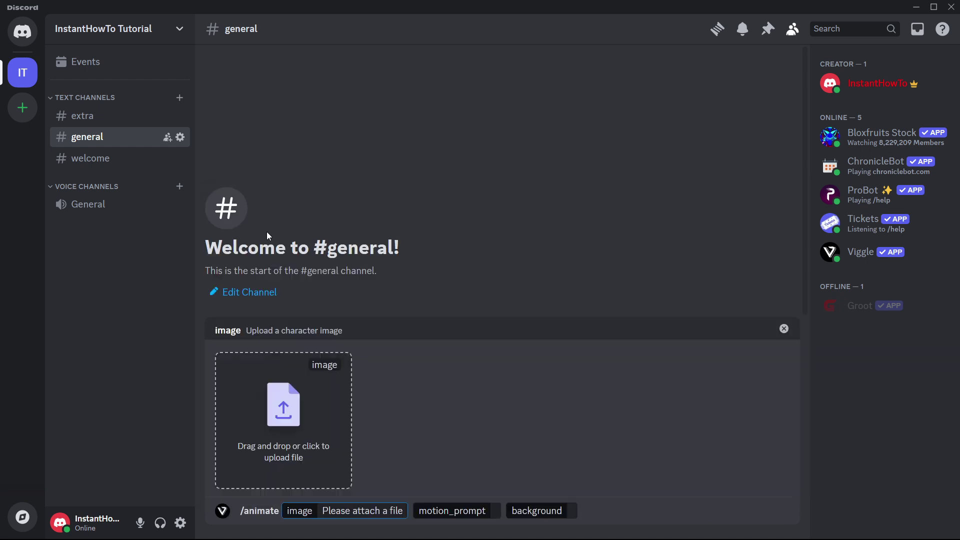
{"action": "left_click", "coordinate": [292, 434]}
{"action": "left_click_drag", "start_coordinate": [277, 22], "coordinate": [414, 59]}
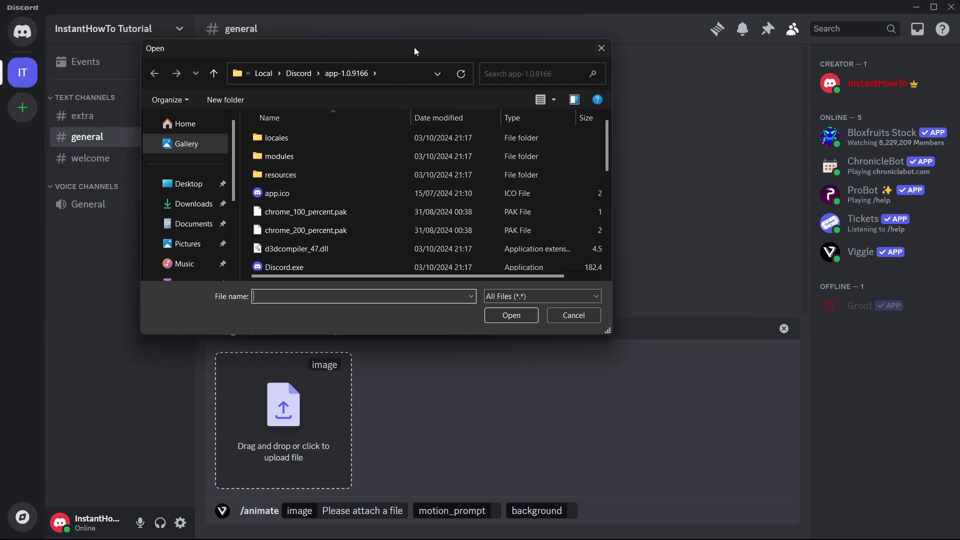
{"action": "left_click", "coordinate": [195, 204]}
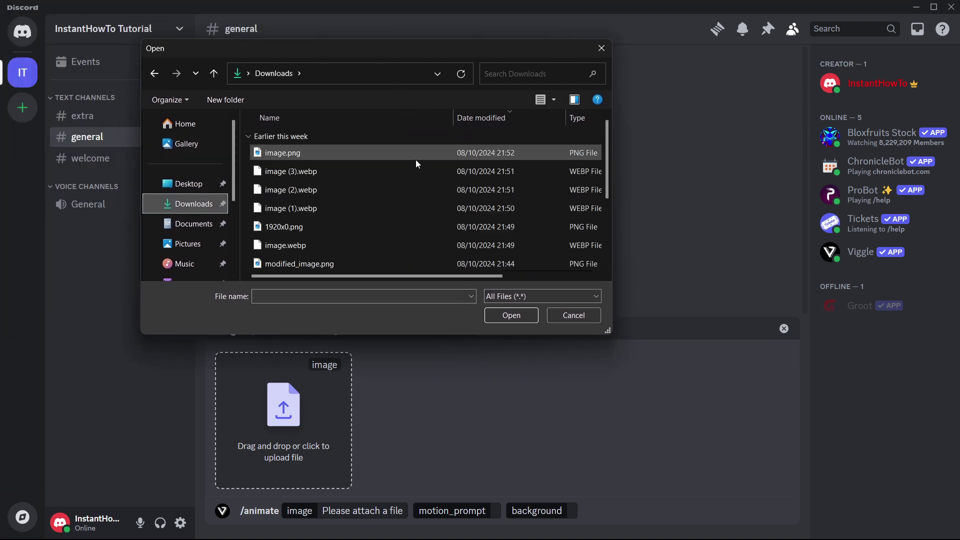
{"action": "scroll", "coordinate": [416, 160], "scroll_direction": "down", "scroll_amount": 2}
{"action": "scroll", "coordinate": [351, 199], "scroll_direction": "down", "scroll_amount": 1}
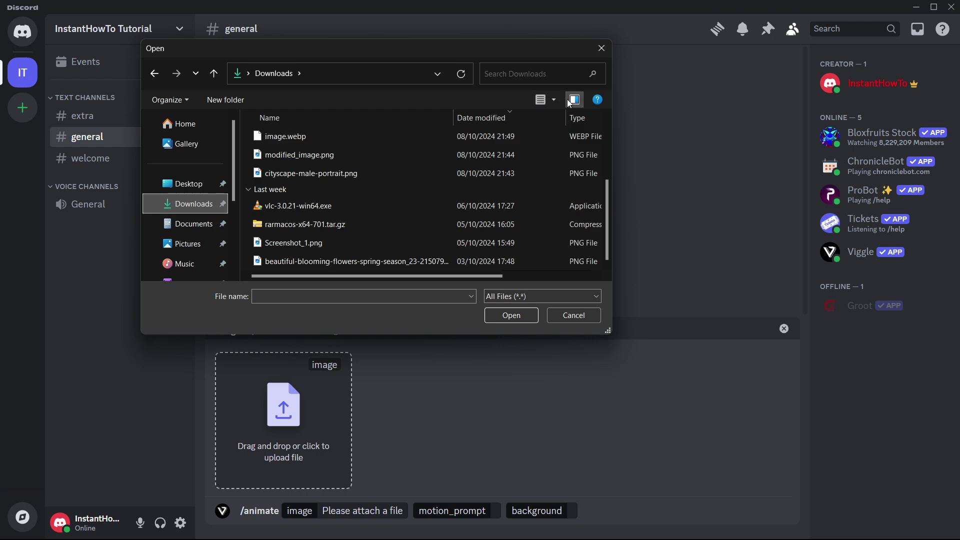
{"action": "left_click", "coordinate": [543, 99]}
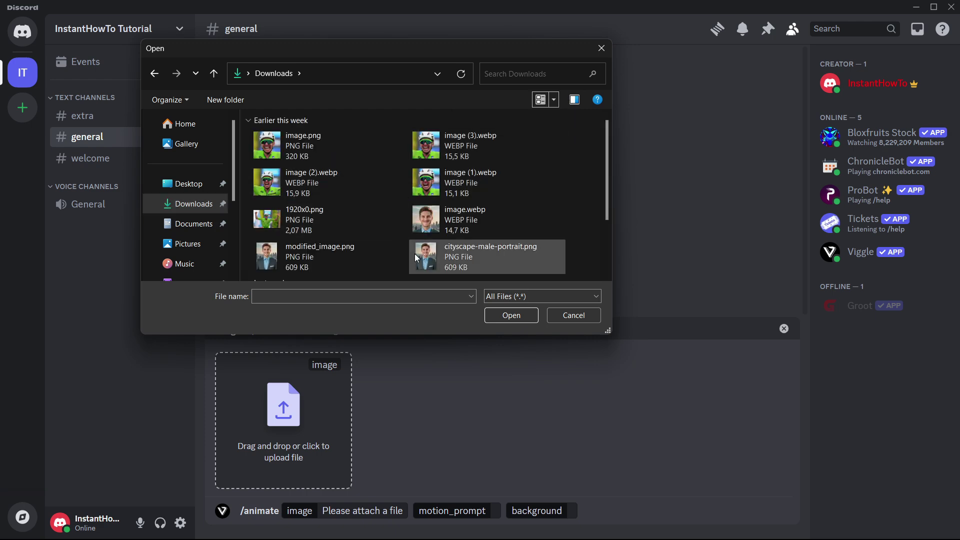
{"action": "left_click", "coordinate": [301, 262]}
{"action": "left_click", "coordinate": [511, 316]}
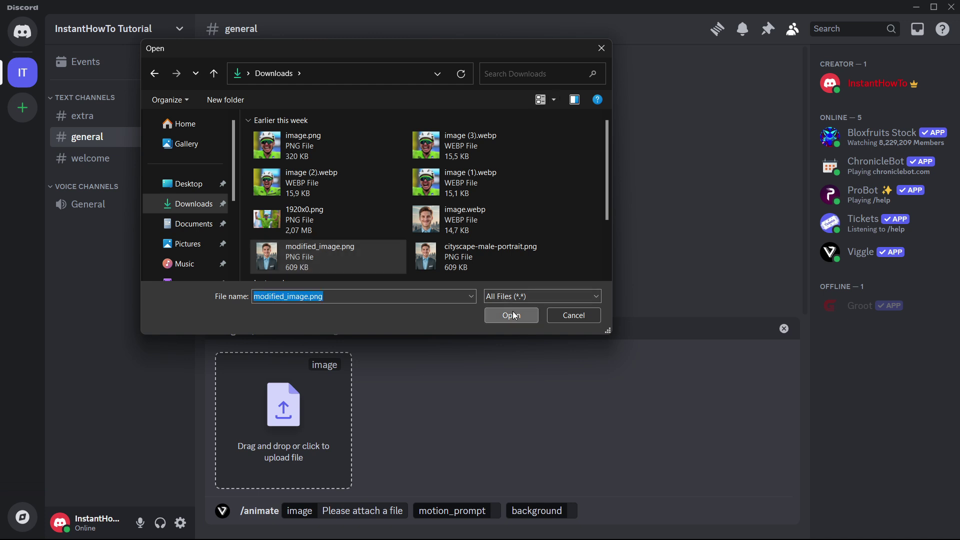
- Open viggle.ai/prompt from the 'viggle ai prompt' Google results in the browser
{"action": "left_click", "coordinate": [499, 512]}
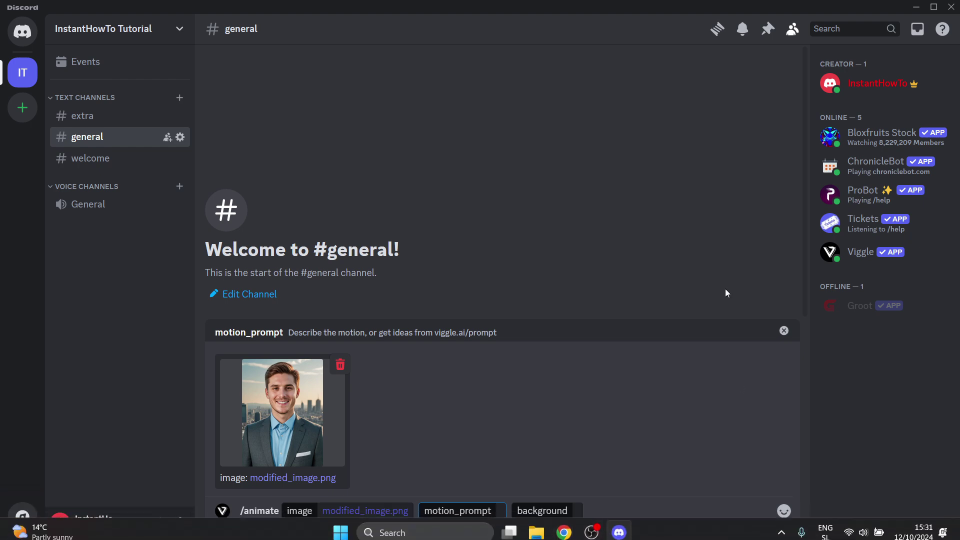
{"action": "left_click", "coordinate": [918, 9]}
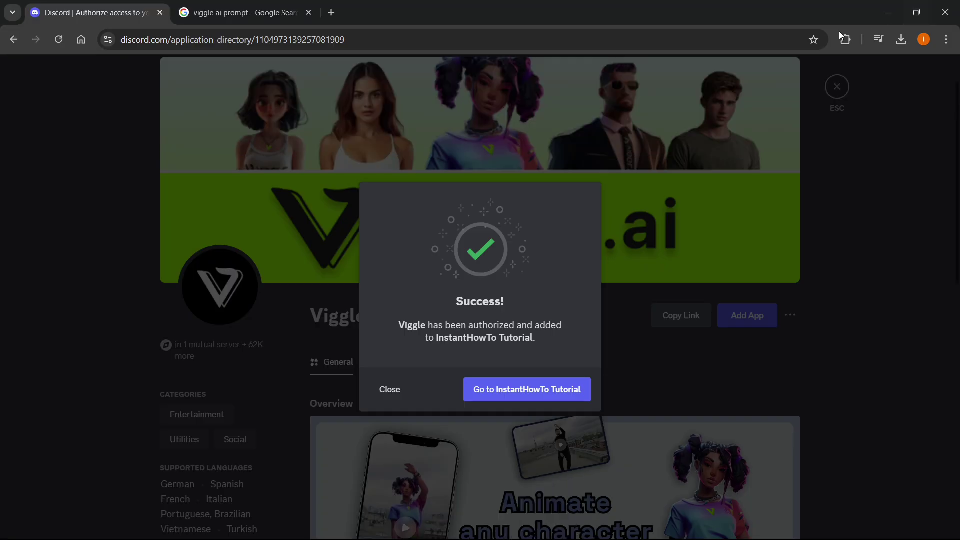
{"action": "left_click", "coordinate": [253, 12]}
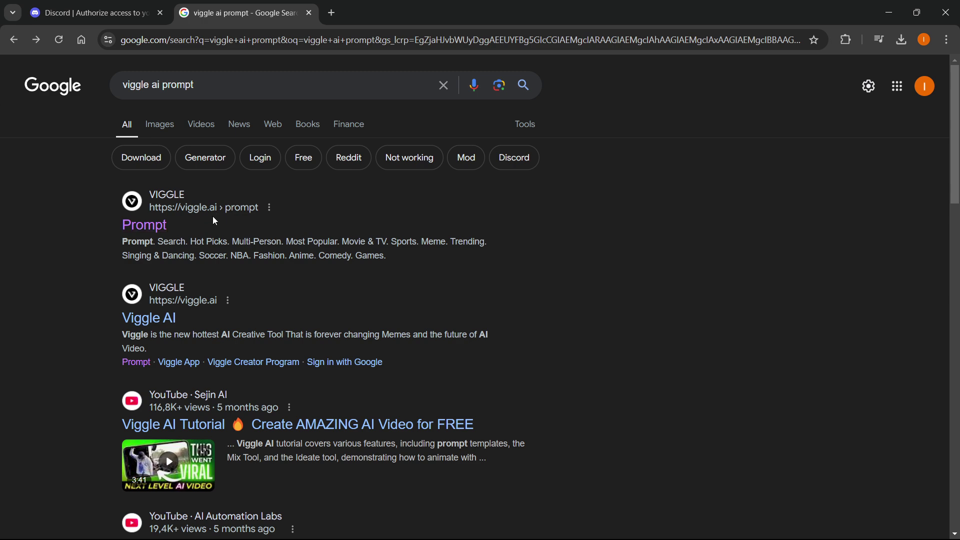
{"action": "left_click", "coordinate": [153, 228]}
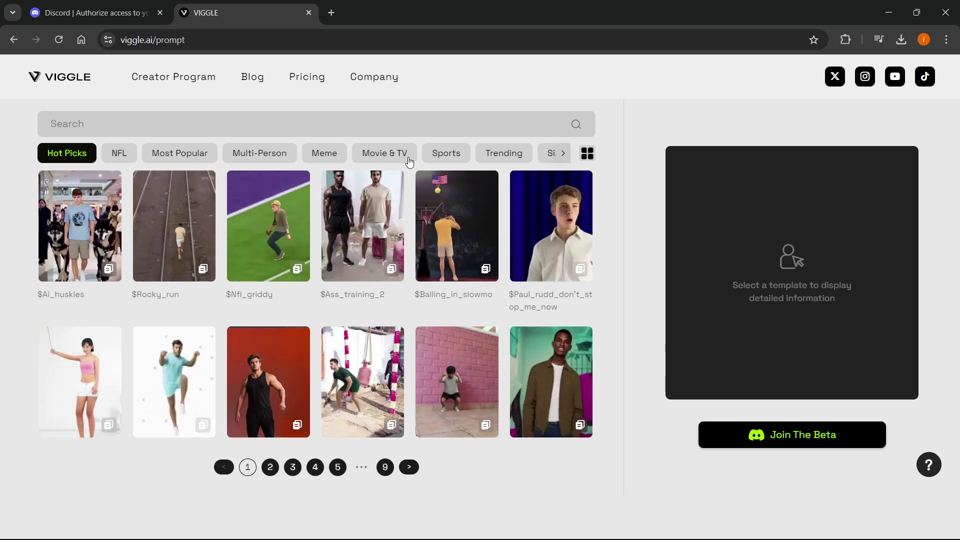
- Copy the $Kfc_chickendales_mothers_day prompt from Viggle's Meme templates and return to Discord
{"action": "left_click", "coordinate": [447, 153]}
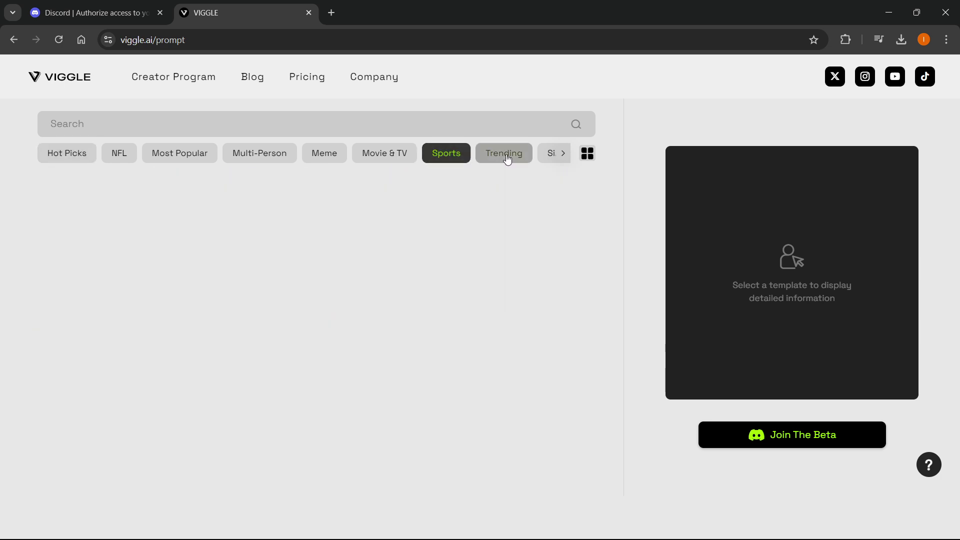
{"action": "left_click", "coordinate": [505, 153]}
{"action": "left_click", "coordinate": [324, 154]}
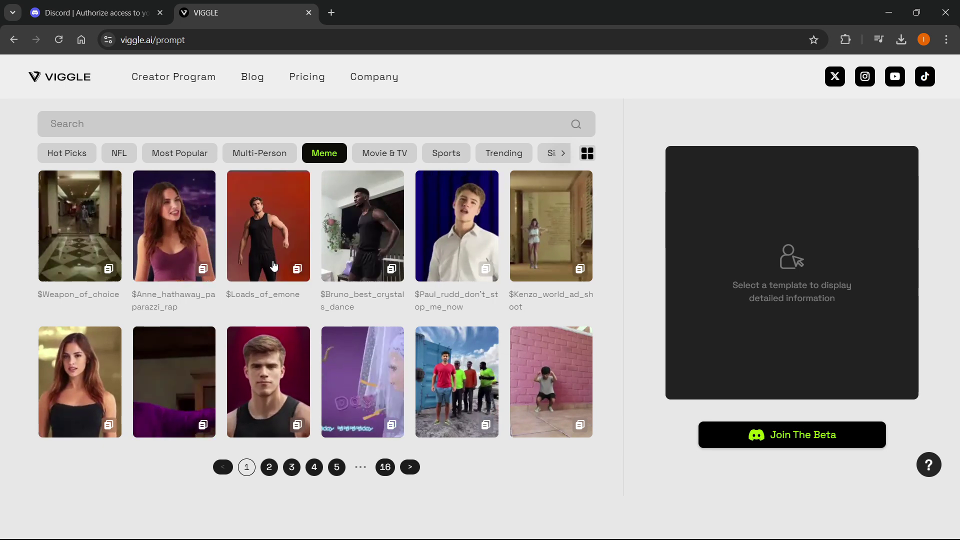
{"action": "scroll", "coordinate": [273, 398], "scroll_direction": "down", "scroll_amount": 1}
{"action": "scroll", "coordinate": [273, 398], "scroll_direction": "down", "scroll_amount": 1}
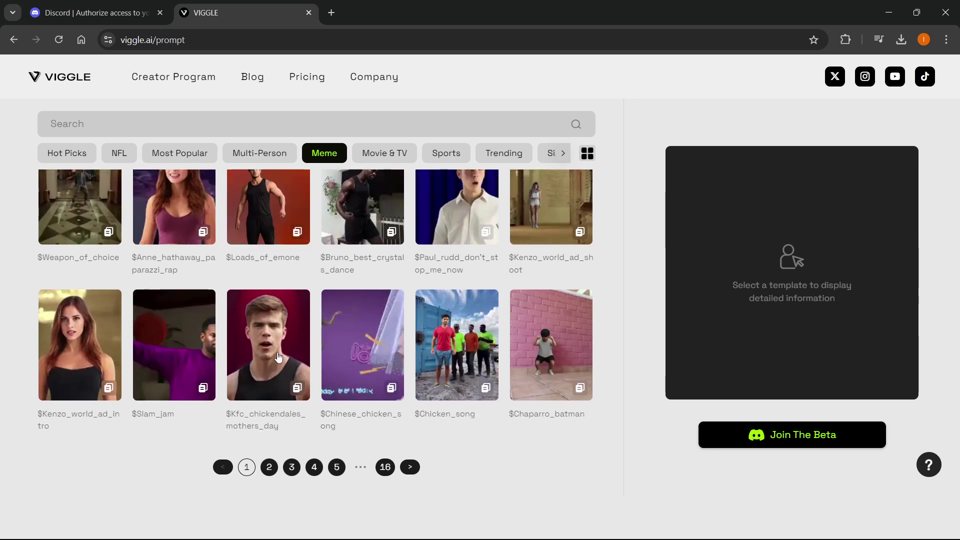
{"action": "left_click", "coordinate": [298, 389]}
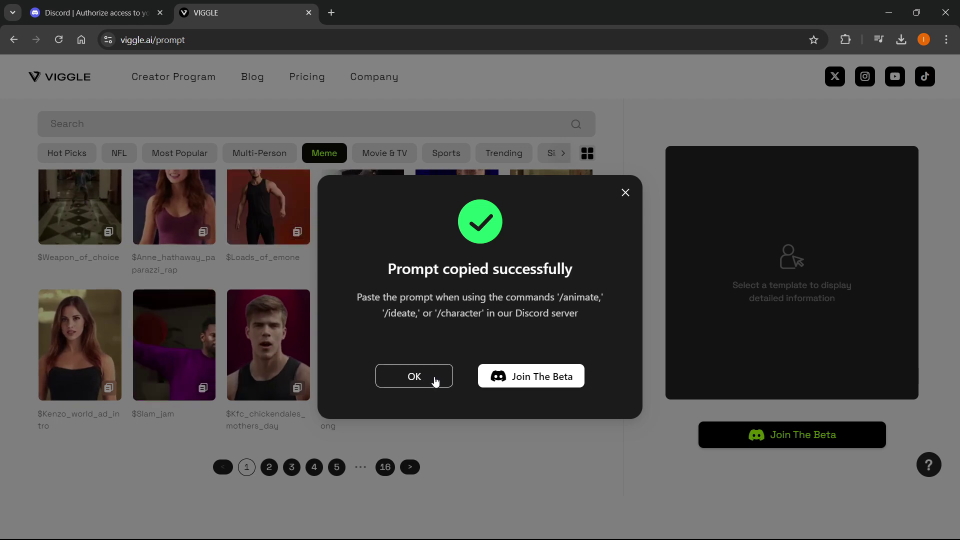
{"action": "left_click", "coordinate": [435, 383]}
{"action": "left_click", "coordinate": [618, 525]}
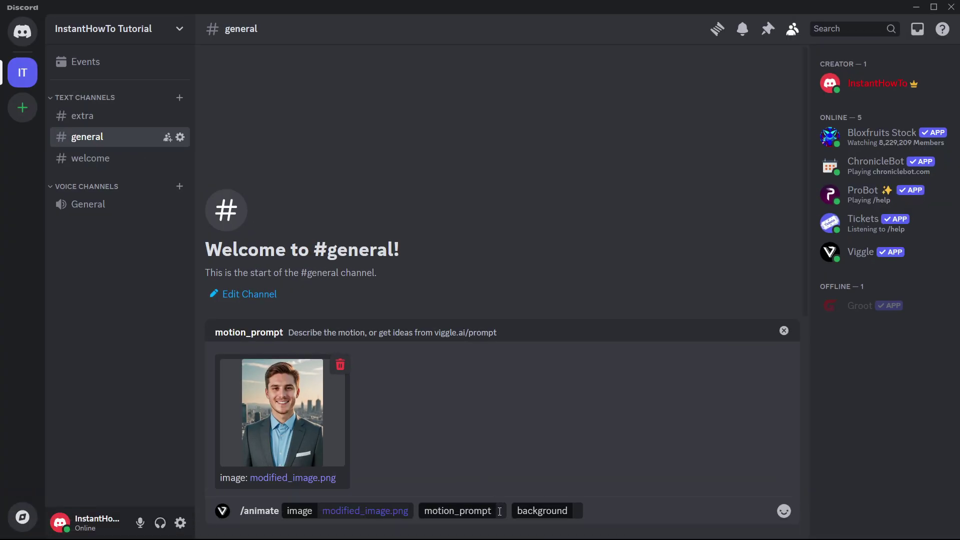
- Paste the KFC meme motion prompt, choose a White background, and send /animate
{"action": "left_click", "coordinate": [499, 511]}
{"action": "key", "text": "ctrl+v"}
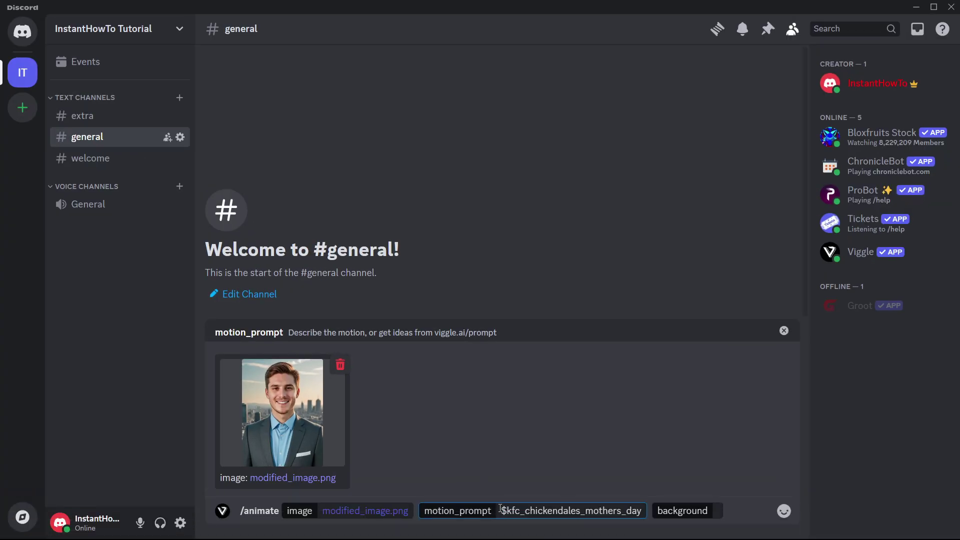
{"action": "left_click", "coordinate": [714, 513]}
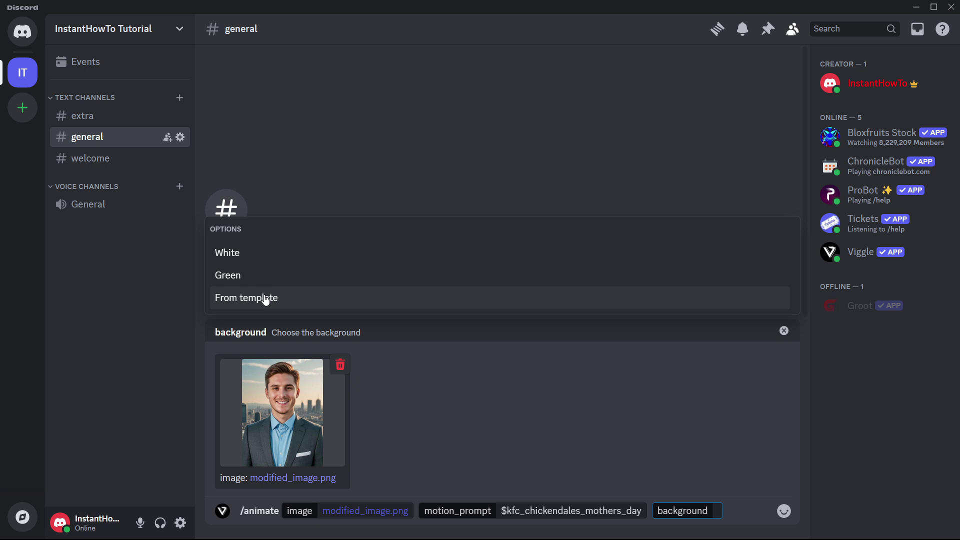
{"action": "left_click", "coordinate": [266, 254]}
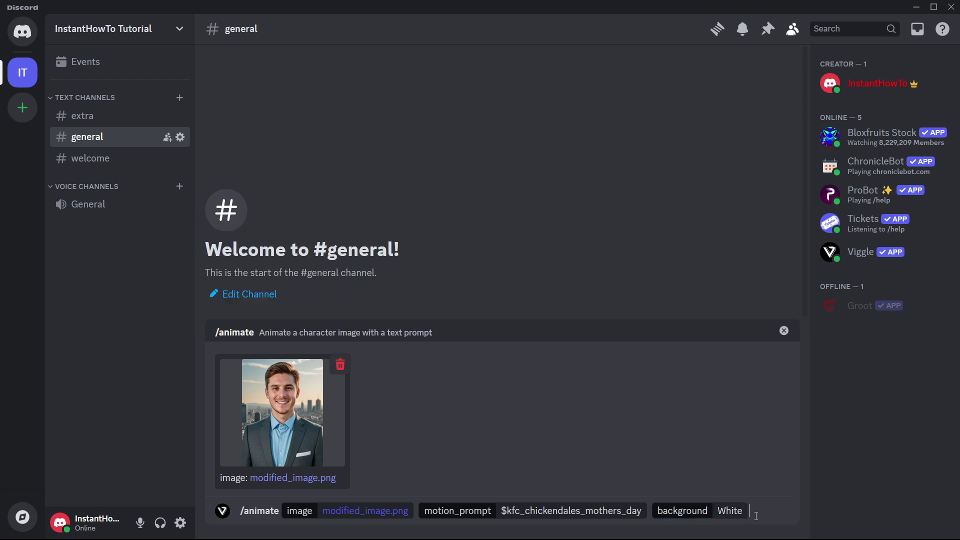
{"action": "key", "text": "Return"}
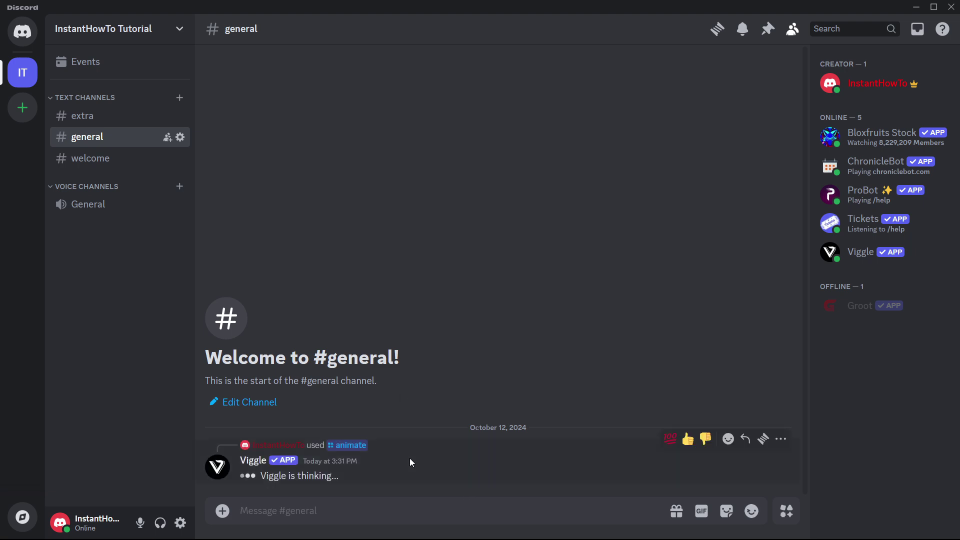